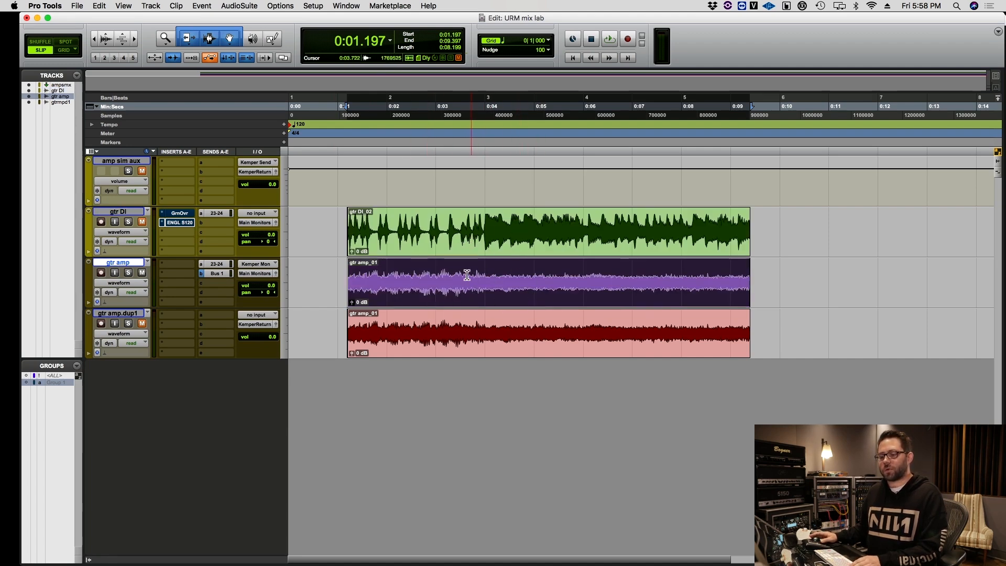
Play back the recorded gtr amp clip and stop playback.
{"action": "key", "text": "space"}
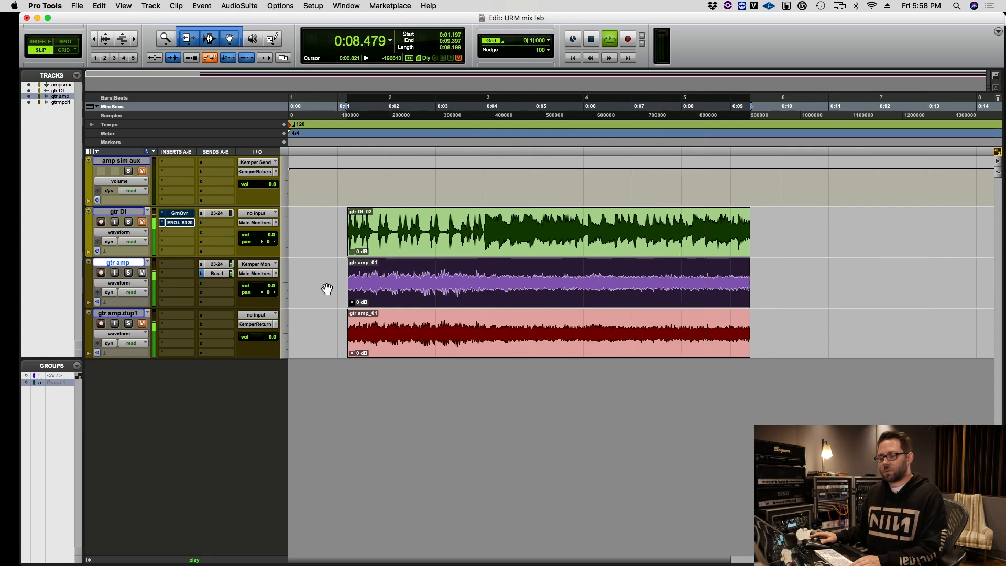
{"action": "key", "text": "space"}
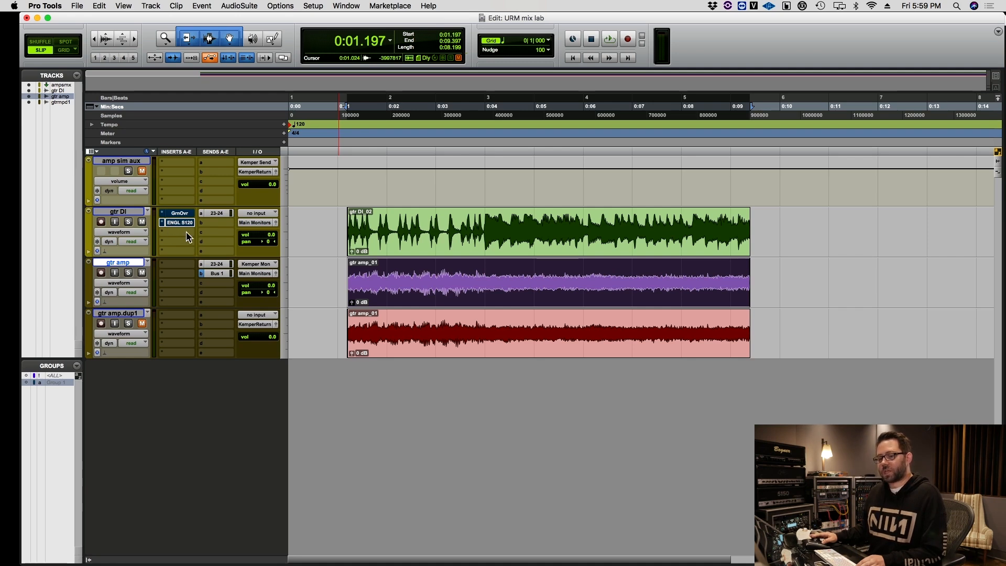
{"action": "left_click", "coordinate": [417, 348]}
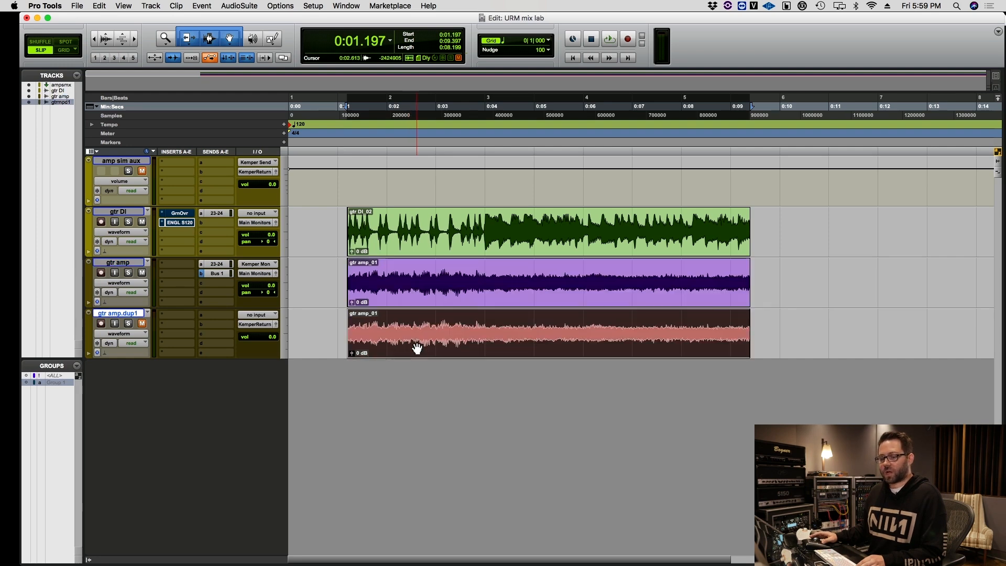
{"action": "left_click", "coordinate": [425, 305]}
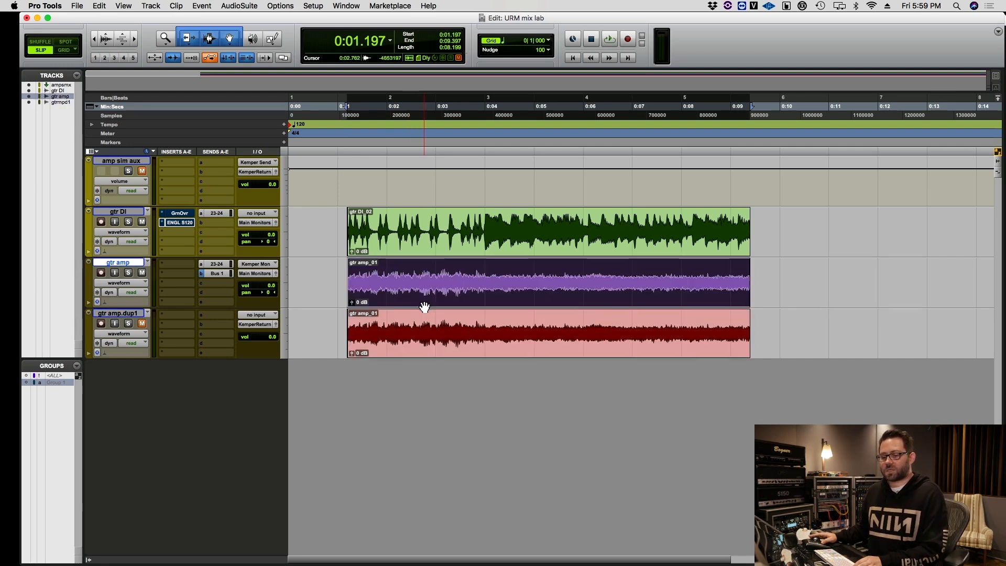
{"action": "left_click", "coordinate": [437, 349]}
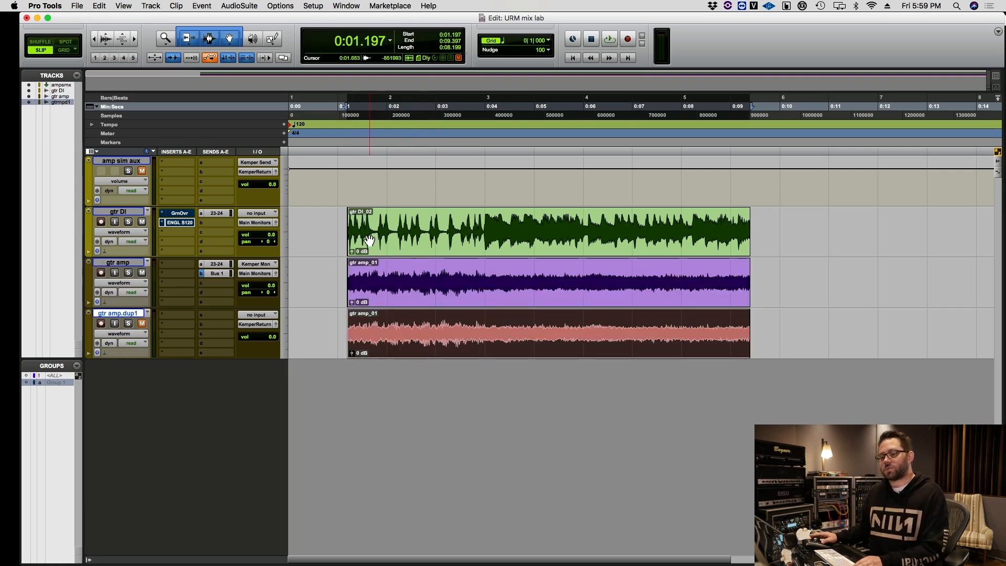
Solo the gtr DI track and play its clip through the inserted amp simulation.
{"action": "left_click", "coordinate": [388, 245]}
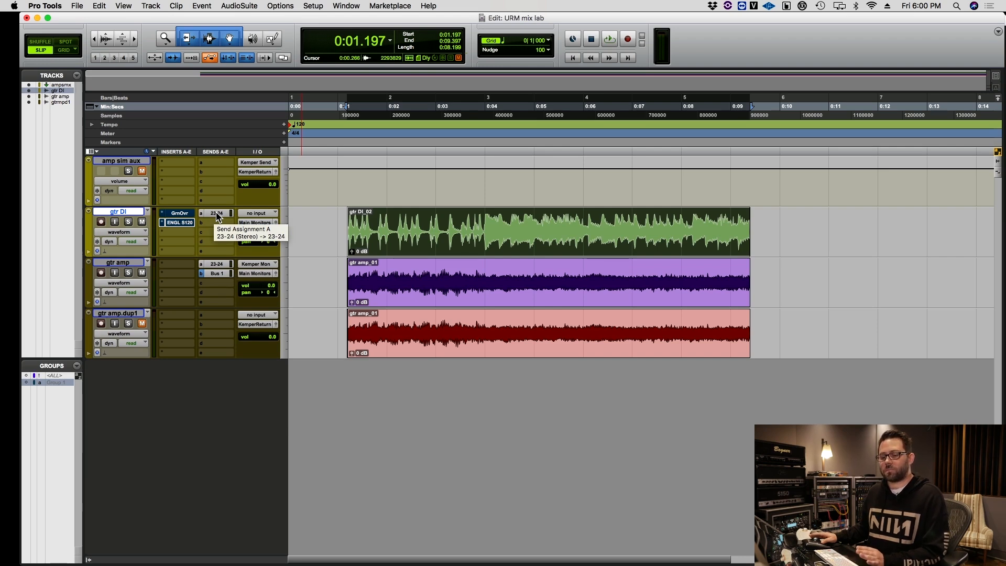
{"action": "left_click", "coordinate": [129, 221]}
{"action": "key", "text": "space"}
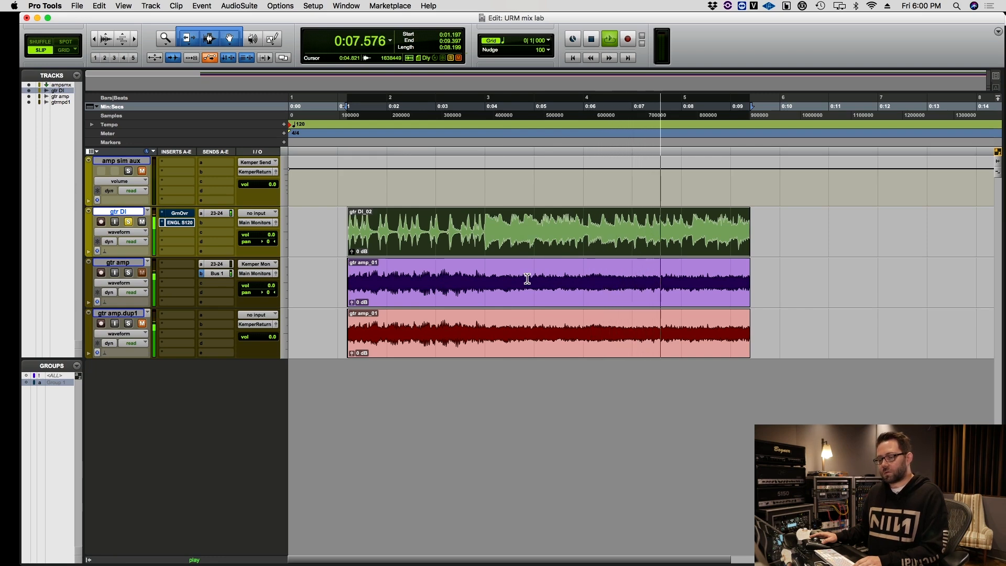
{"action": "key", "text": "space"}
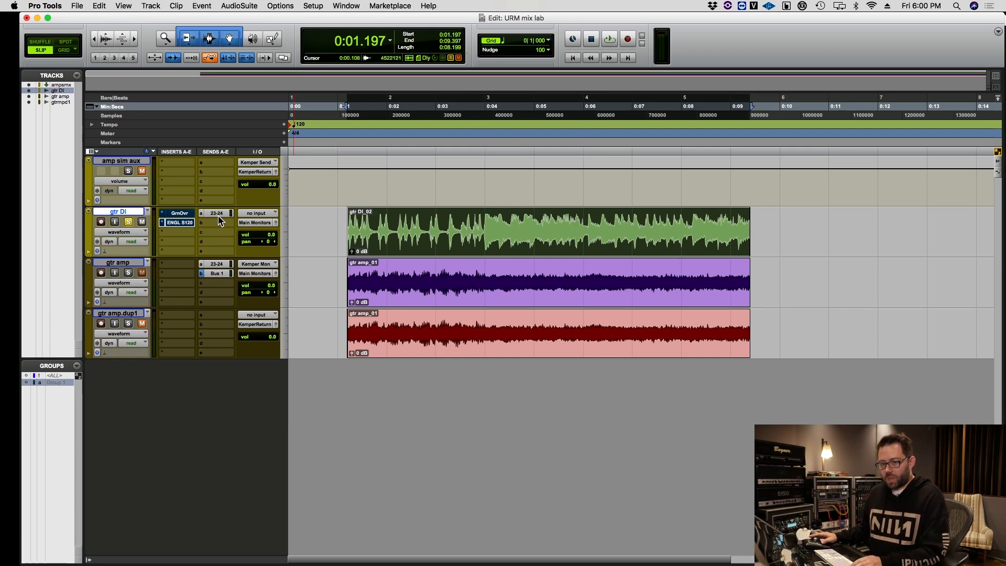
Open the Green JRC Overdrive insert on the gtr DI track and review its settings.
{"action": "left_click", "coordinate": [181, 215]}
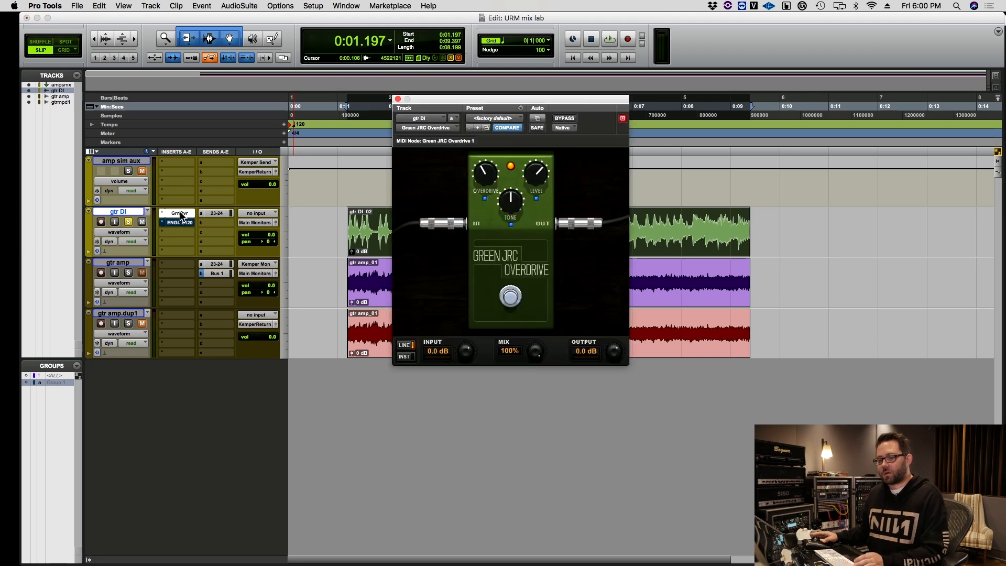
{"action": "left_click_drag", "start_coordinate": [534, 103], "coordinate": [776, 75]}
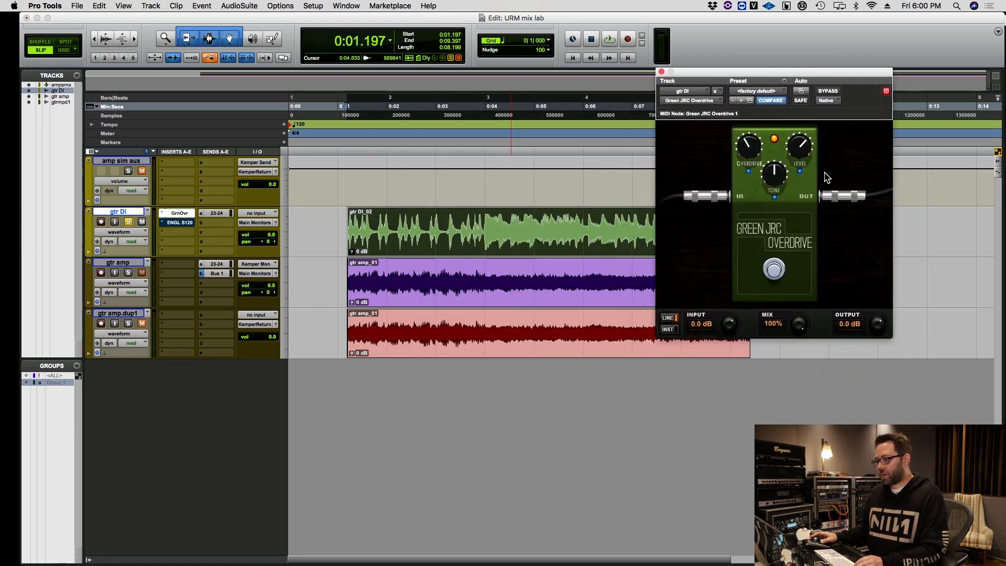
{"action": "left_click", "coordinate": [495, 292]}
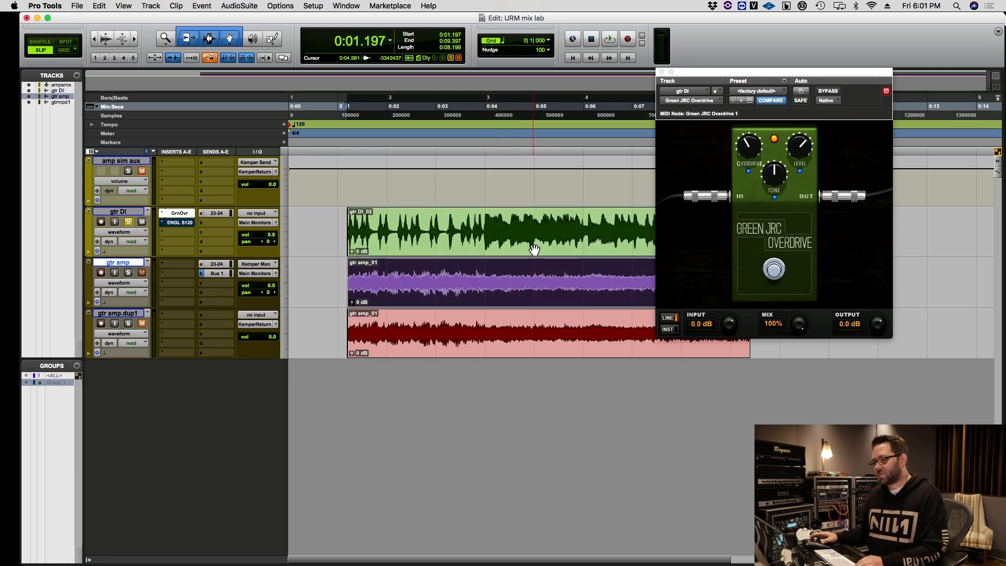
{"action": "left_click", "coordinate": [568, 245]}
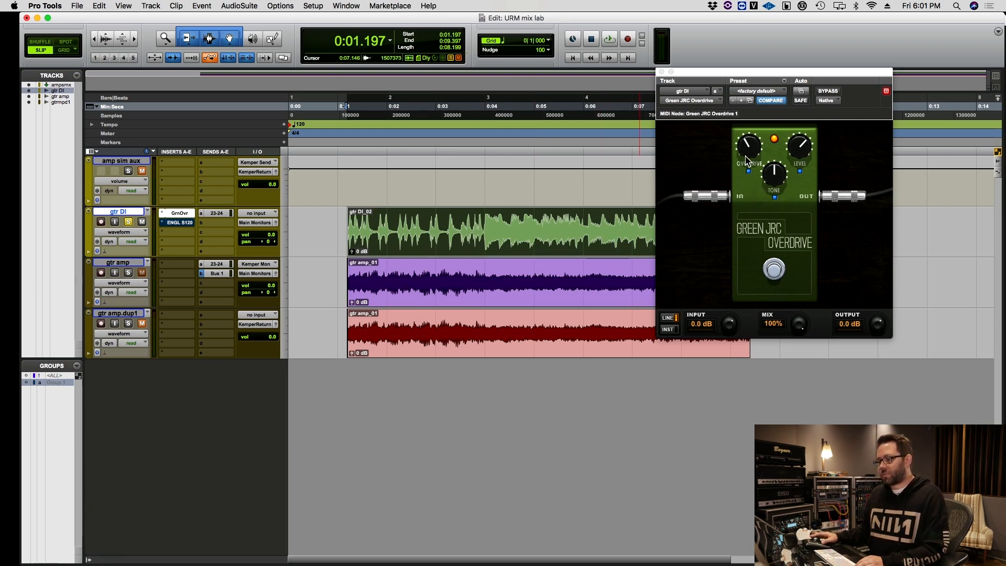
Open the ENGL Savage 120 insert on the gtr DI track and inspect its FX Rack and amp controls.
{"action": "left_click", "coordinate": [181, 226]}
{"action": "left_click_drag", "start_coordinate": [726, 73], "coordinate": [388, 74]}
{"action": "left_click", "coordinate": [705, 113]}
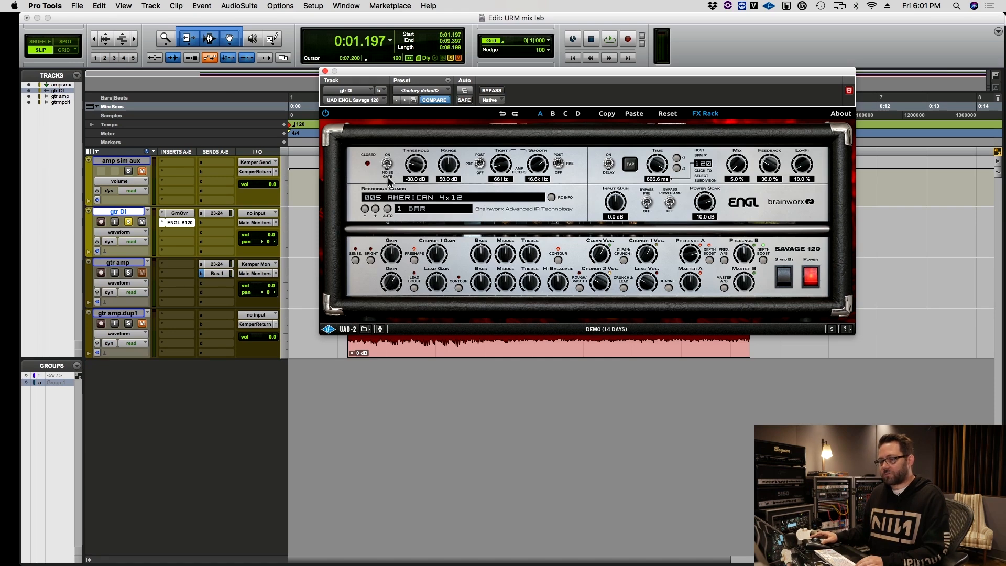
{"action": "left_click", "coordinate": [708, 114]}
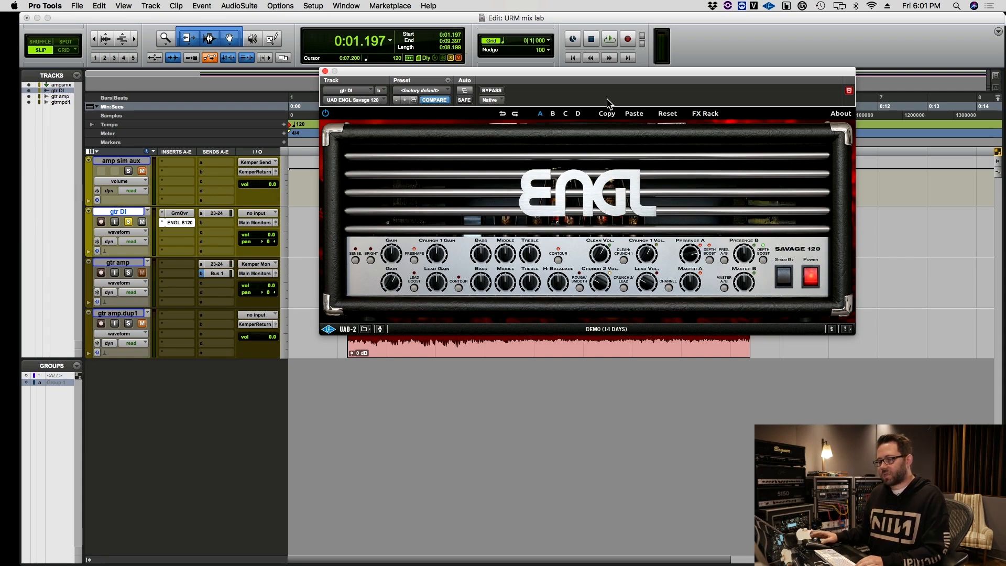
{"action": "left_click_drag", "start_coordinate": [596, 73], "coordinate": [722, 41]}
{"action": "left_click", "coordinate": [418, 283]}
{"action": "double_click", "coordinate": [418, 284]}
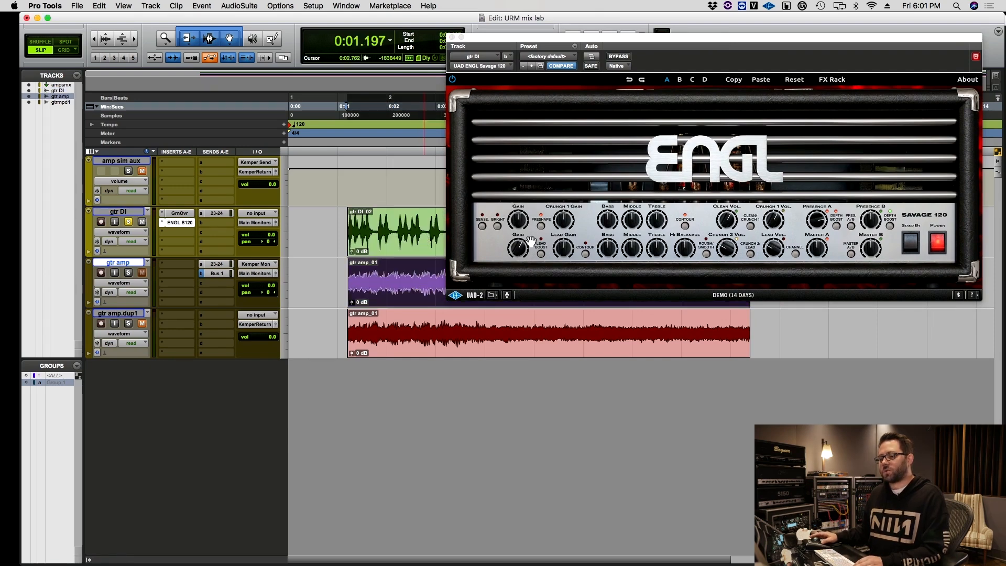
{"action": "left_click", "coordinate": [405, 247]}
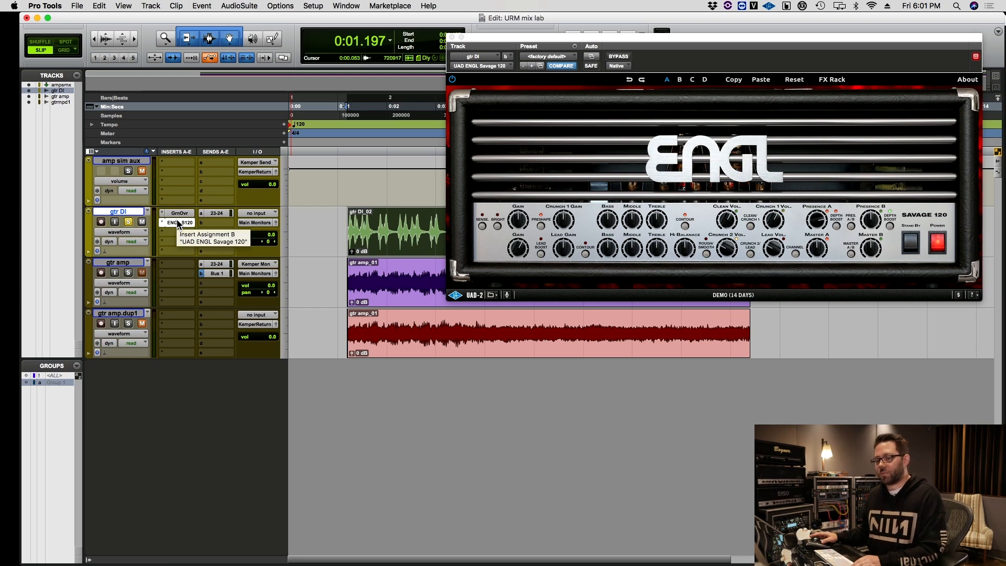
Play the soloed gtr DI track to hear the ENGL Savage 120 tone.
{"action": "key", "text": "space"}
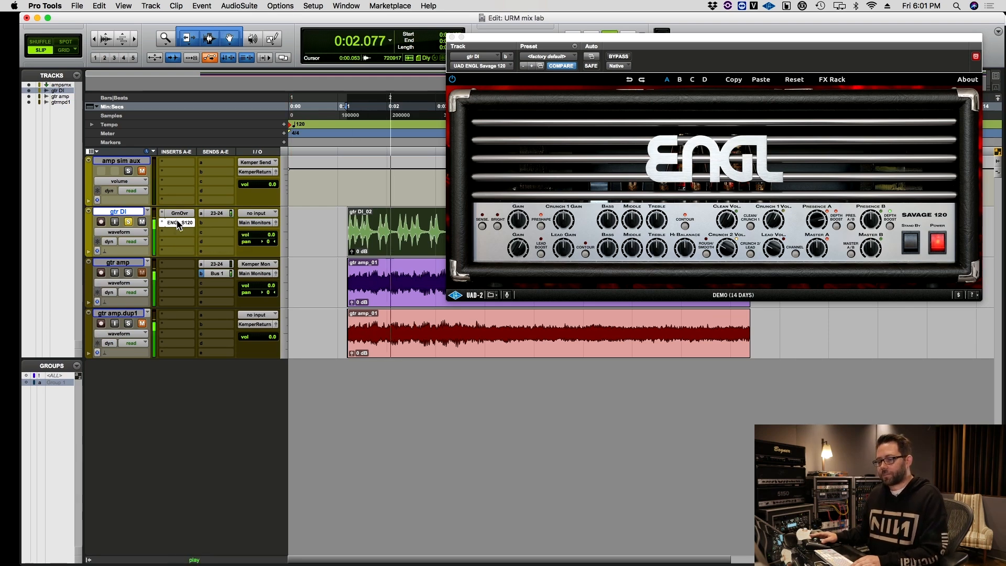
{"action": "left_click", "coordinate": [515, 267]}
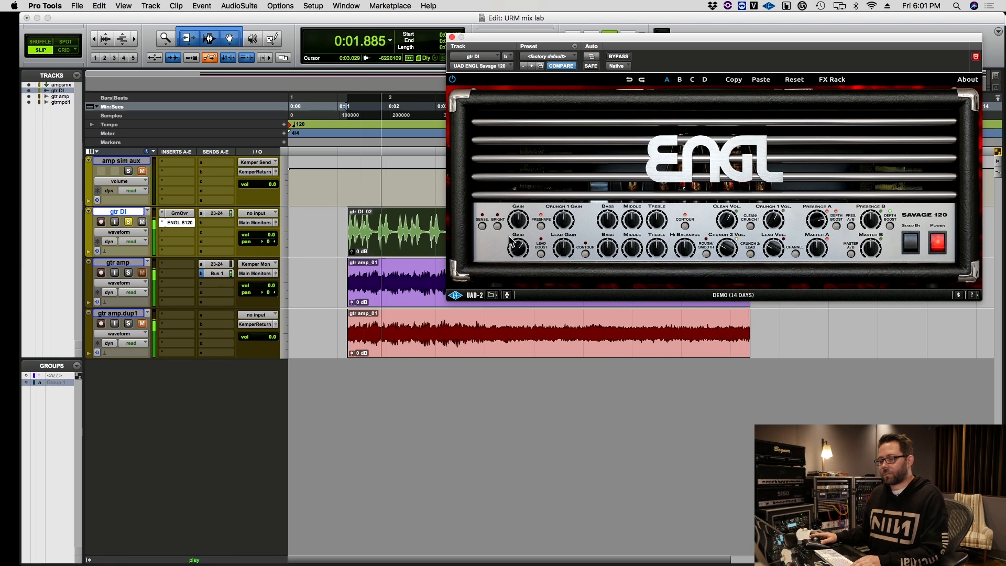
{"action": "key", "text": "space"}
Solo the gtr amp track instead of gtr DI and play its clip.
{"action": "left_click", "coordinate": [129, 222]}
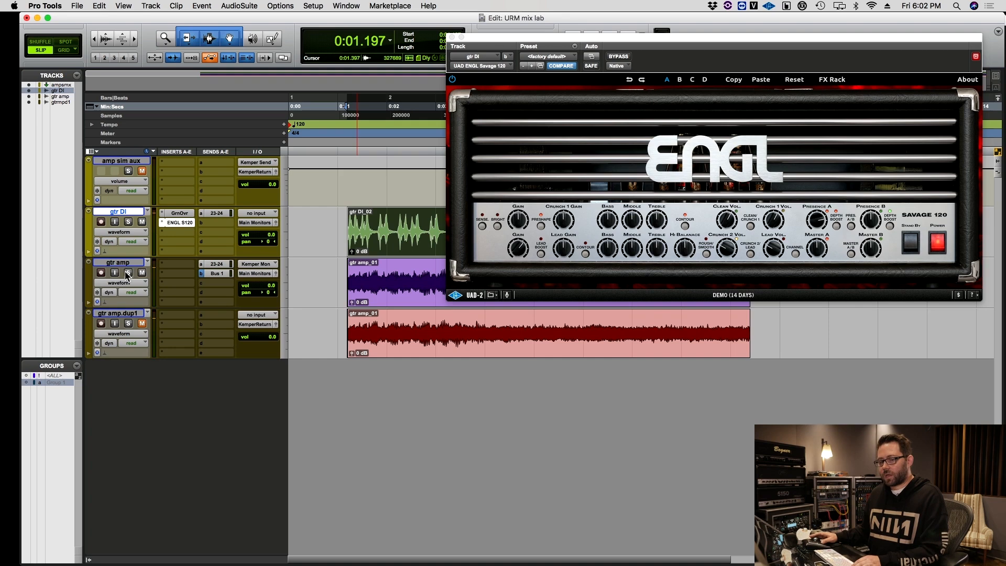
{"action": "left_click", "coordinate": [129, 273]}
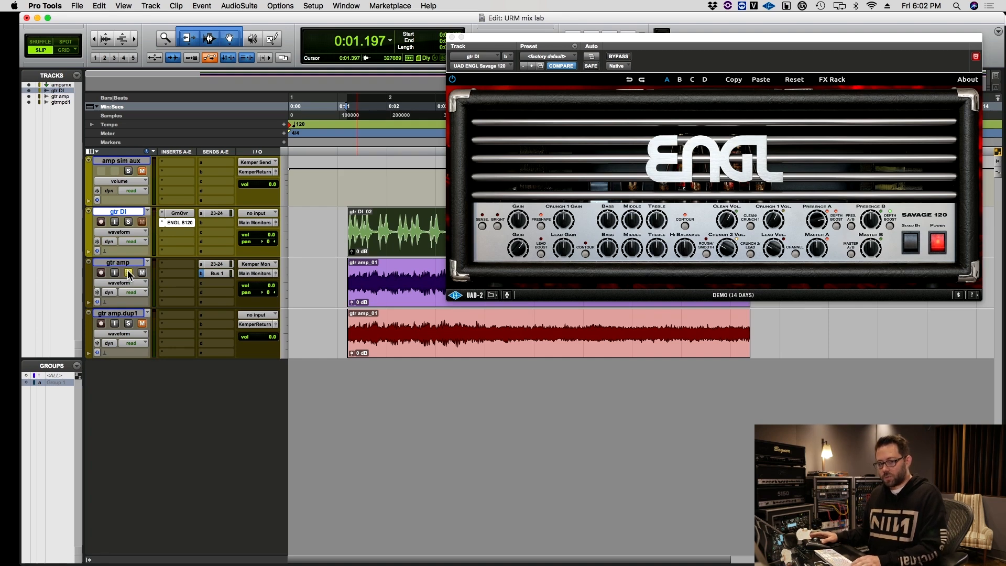
{"action": "left_click", "coordinate": [377, 302]}
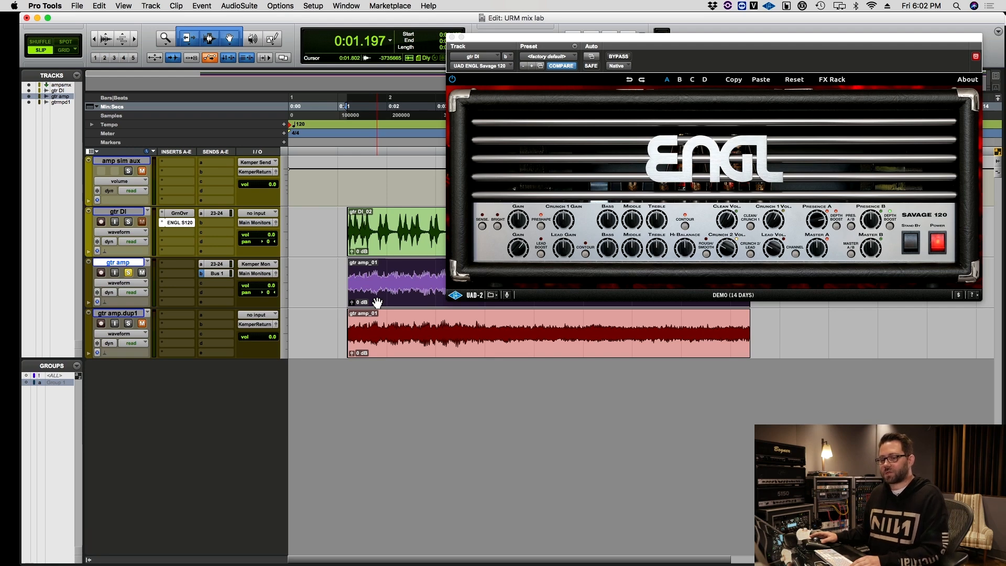
{"action": "key", "text": "space"}
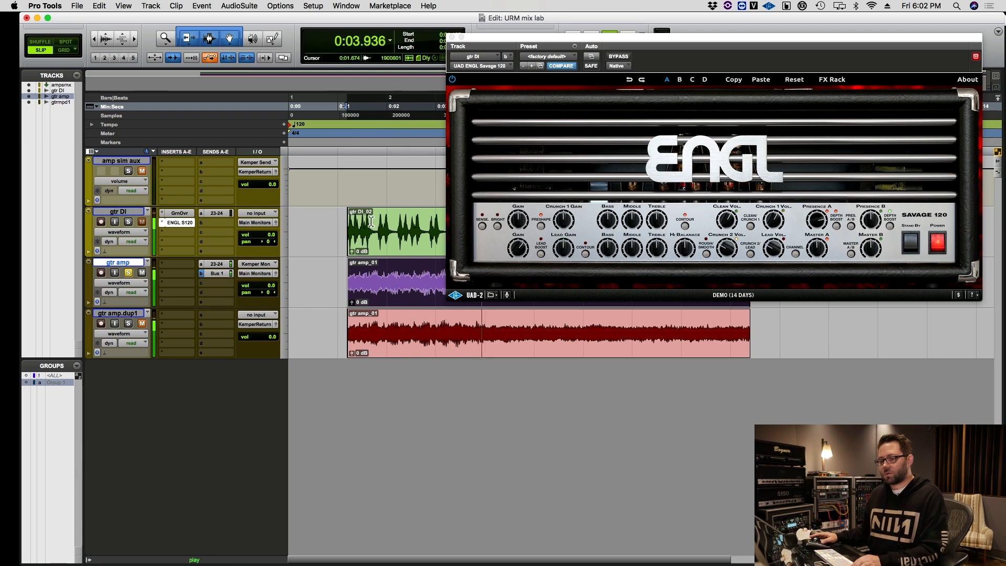
Select a short range across gtr DI and gtr amp and swap the solo between them during playback to compare tones.
{"action": "left_click_drag", "start_coordinate": [371, 235], "coordinate": [393, 278]}
{"action": "key", "text": "shift+s"}
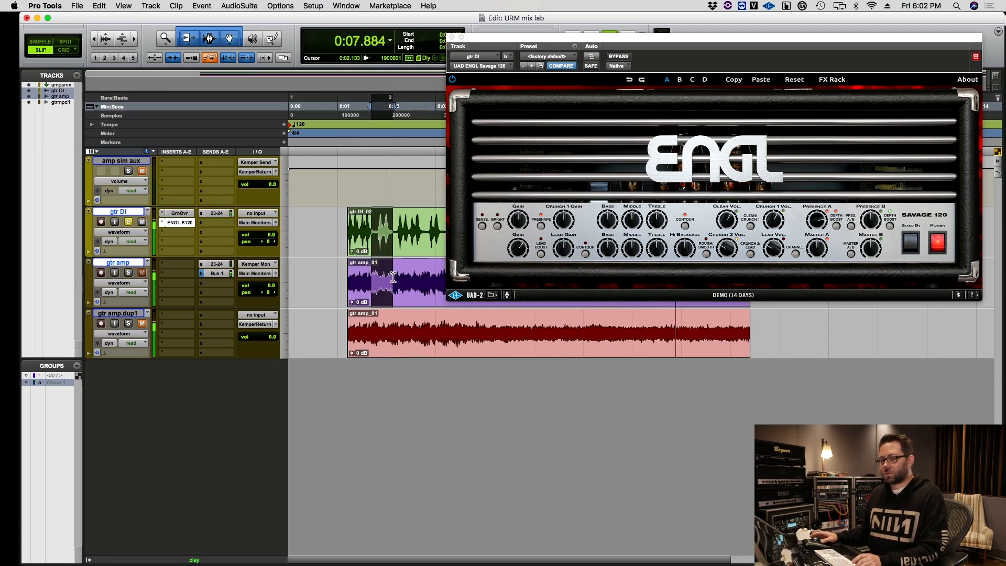
{"action": "key", "text": "shift+s"}
{"action": "key", "text": "shift+s"}
{"action": "key", "text": "space"}
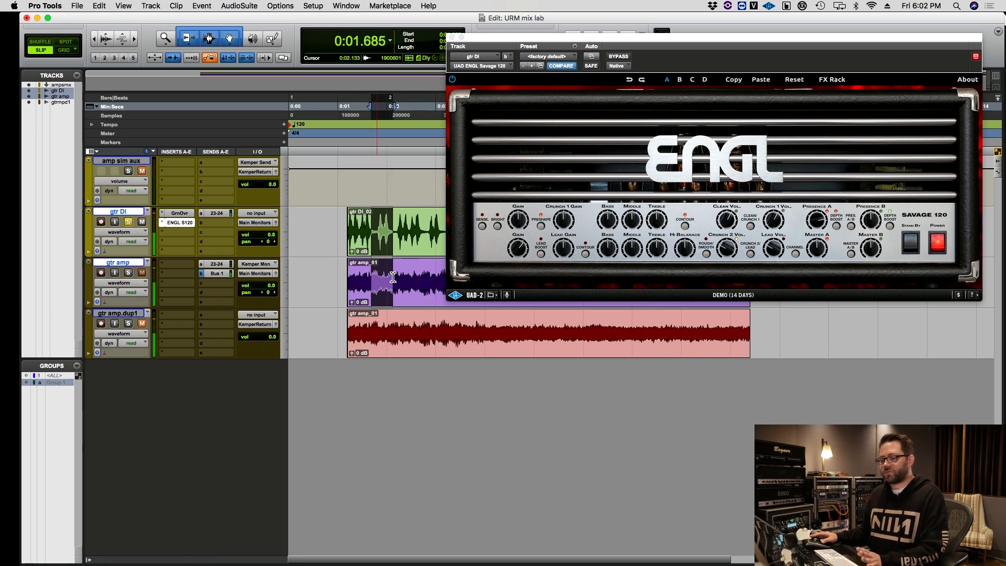
Insert FabFilter Pro-Q 3 after the ENGL amp on the gtr DI track and set its key input to Bus 1.
{"action": "left_click", "coordinate": [402, 246]}
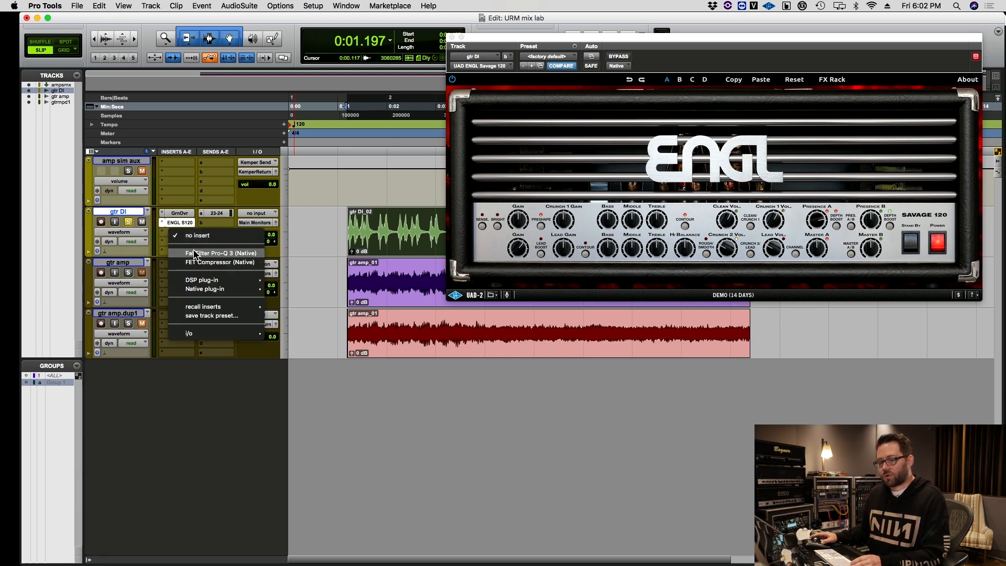
{"action": "left_click", "coordinate": [197, 254]}
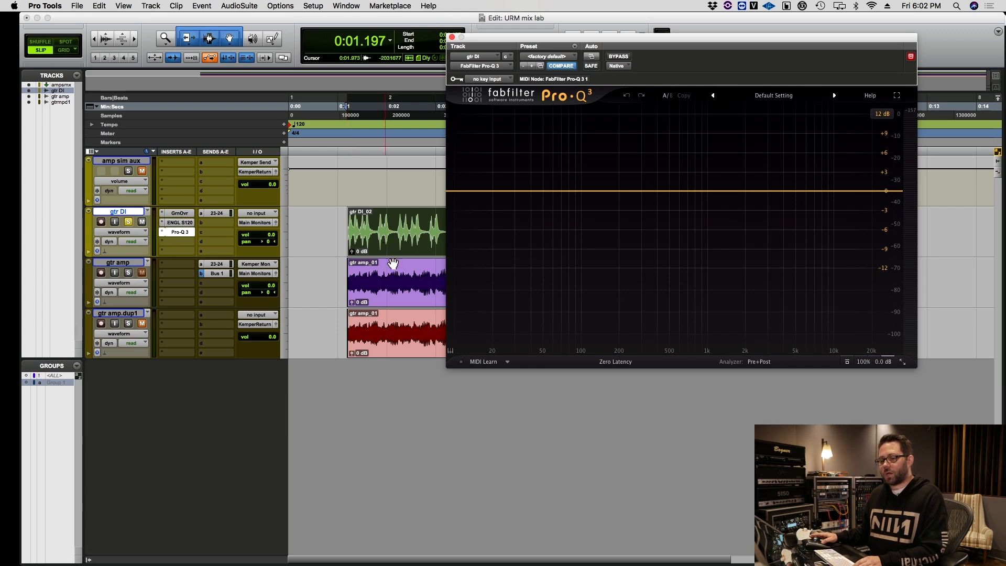
{"action": "left_click", "coordinate": [403, 297]}
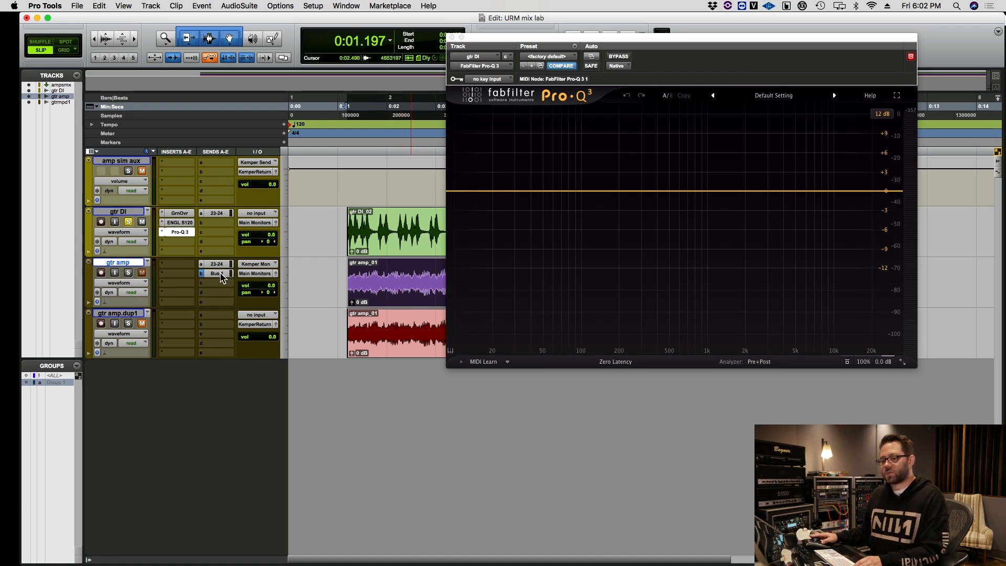
{"action": "left_click", "coordinate": [496, 80]}
{"action": "mouse_move", "coordinate": [512, 118]}
{"action": "left_click", "coordinate": [550, 117]}
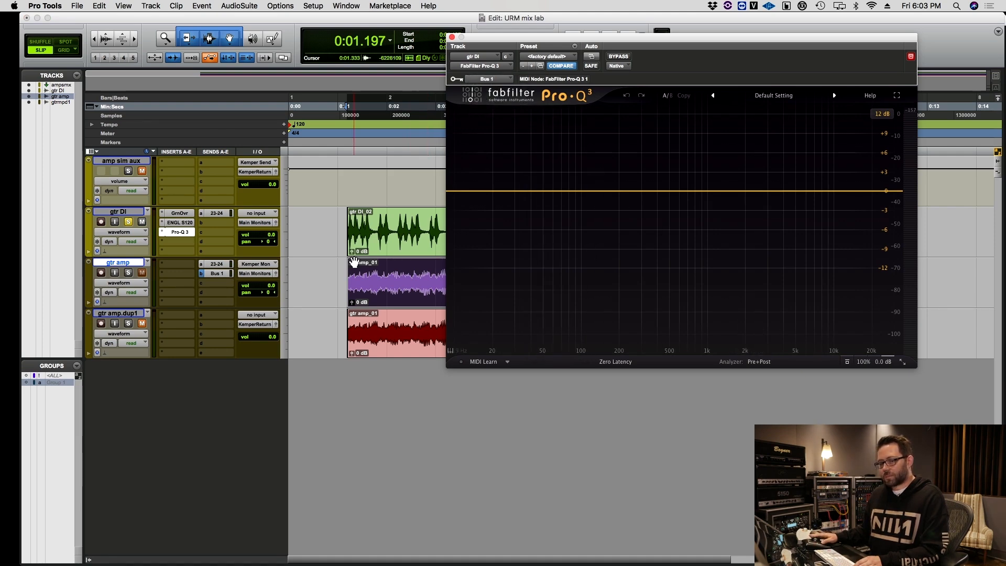
Start EQ Match in Pro-Q 3 from the analyzer options while the guitar plays, and stop playback.
{"action": "key", "text": "space"}
{"action": "left_click", "coordinate": [765, 362]}
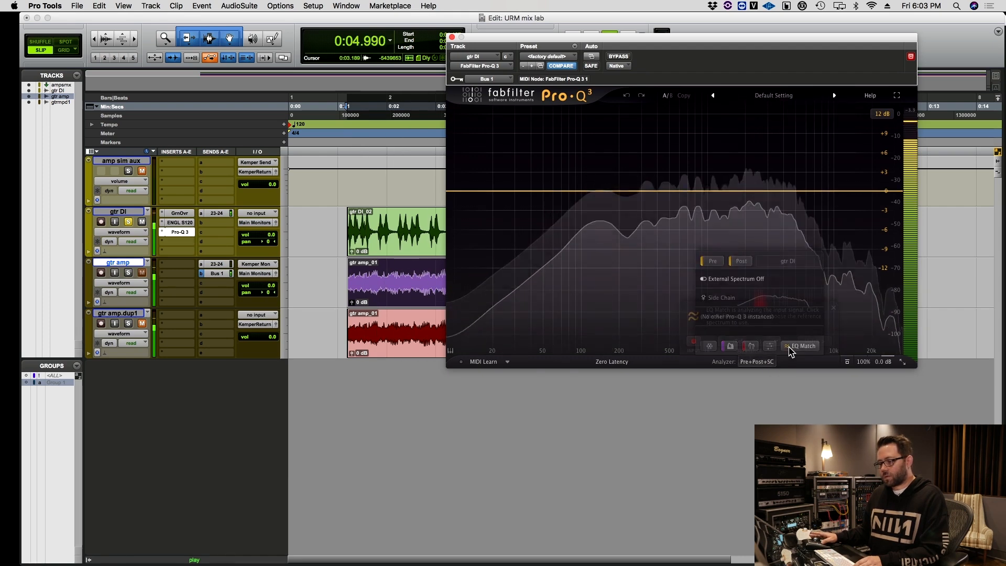
{"action": "left_click", "coordinate": [789, 347]}
{"action": "key", "text": "space"}
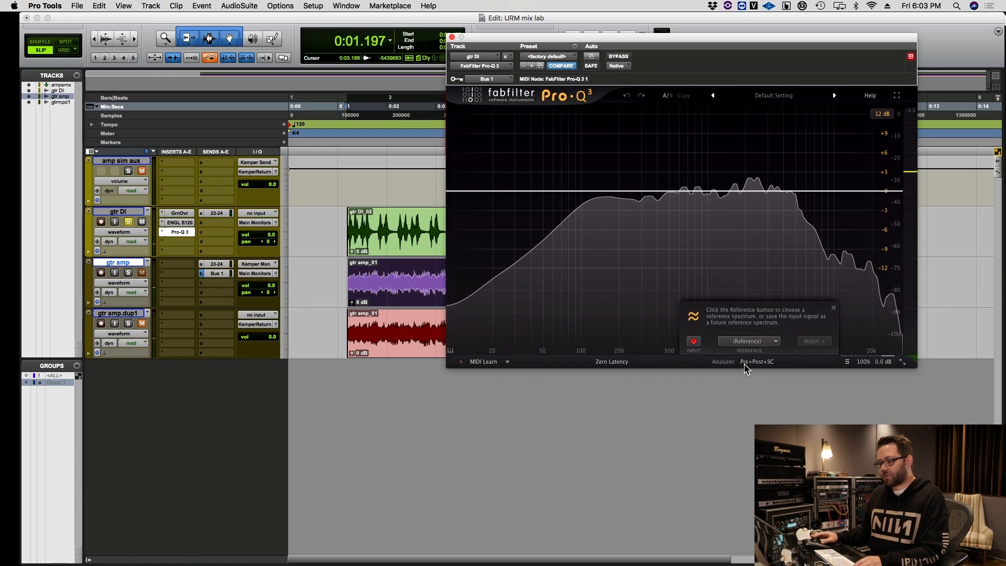
Set the EQ Match reference to External: Side Chain and play the tracks to analyze both signals.
{"action": "left_click", "coordinate": [755, 344]}
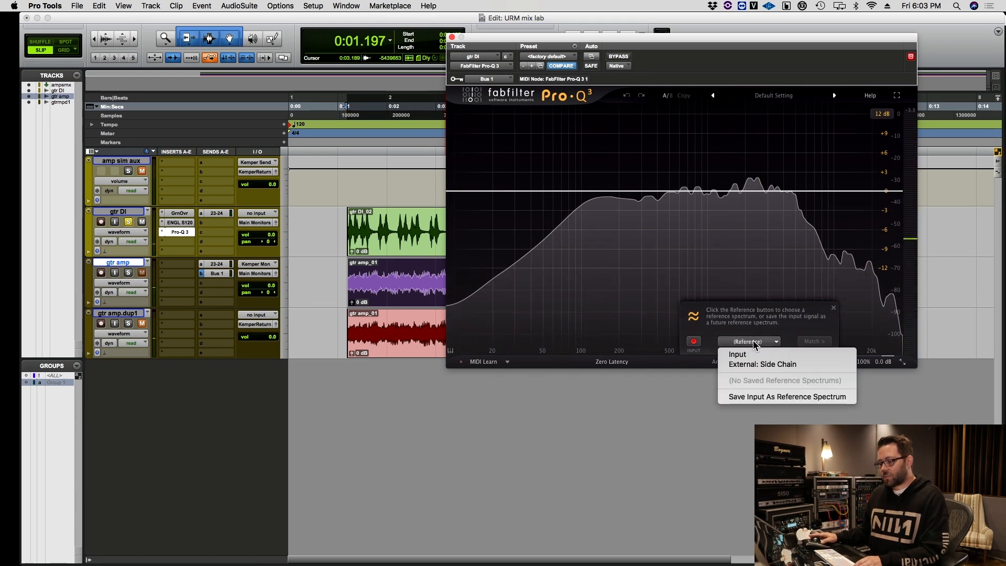
{"action": "left_click", "coordinate": [753, 363]}
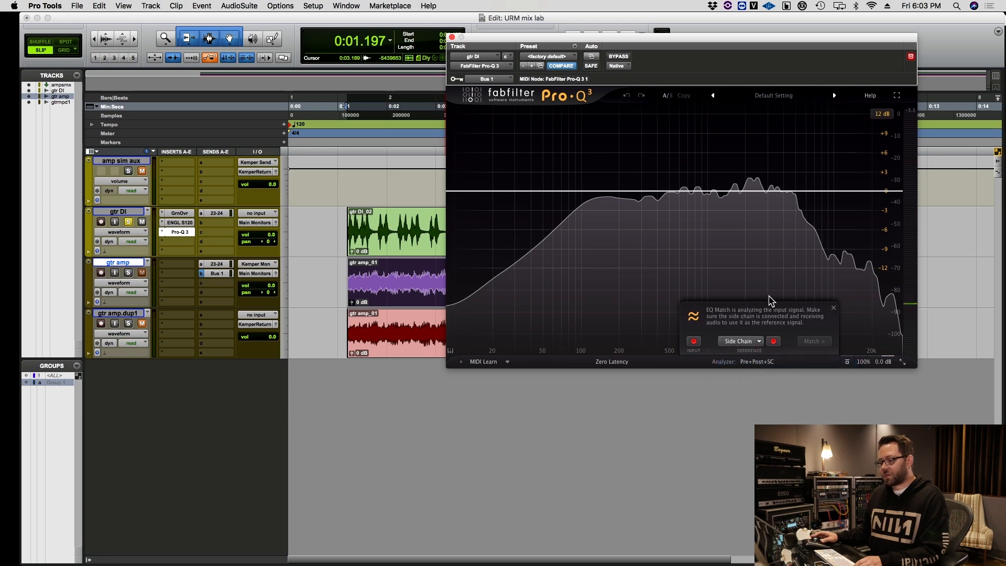
{"action": "key", "text": "space"}
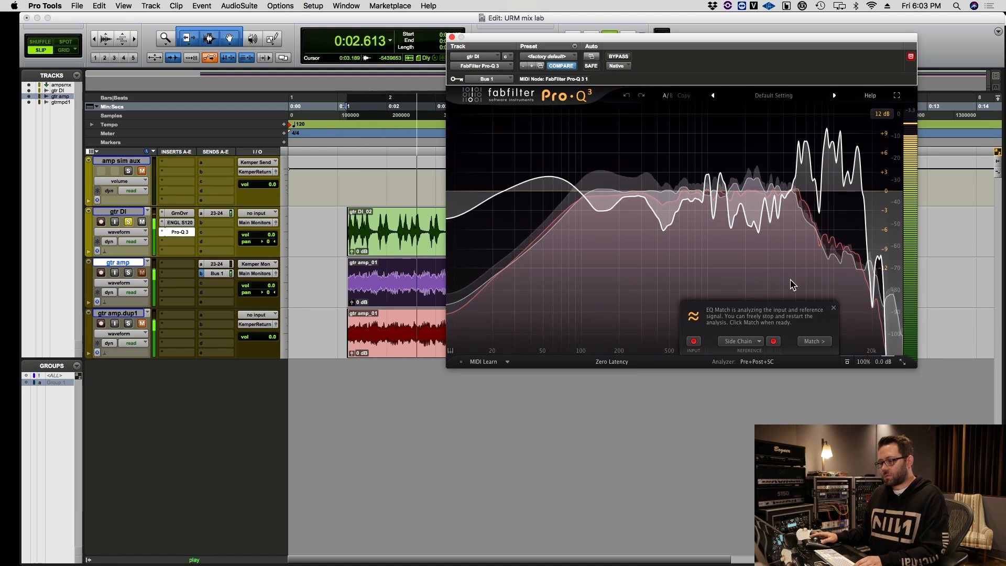
Match the analyzed spectrum in EQ Match with 24 bands, stop playback, and finish the match.
{"action": "left_click", "coordinate": [818, 343]}
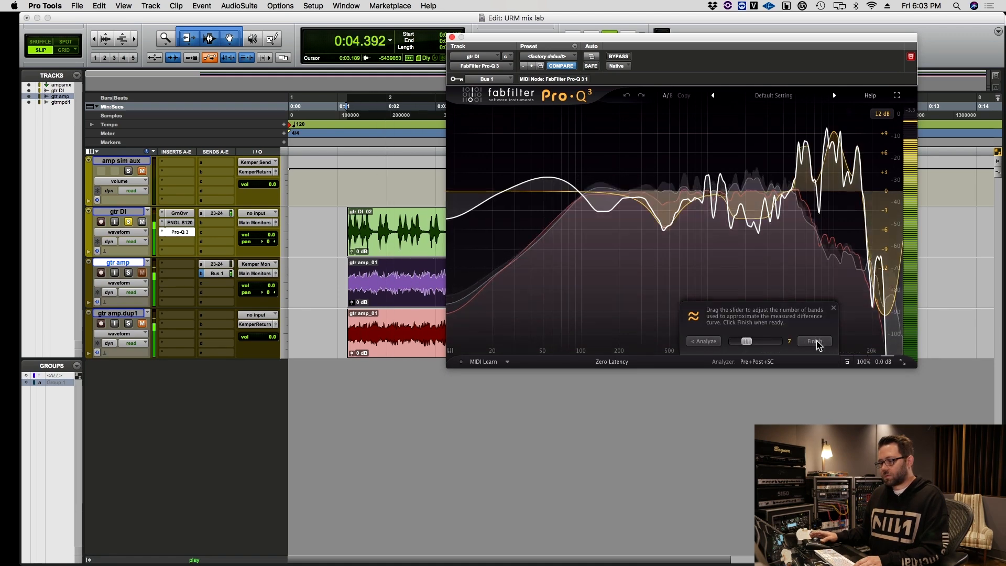
{"action": "left_click_drag", "start_coordinate": [749, 342], "coordinate": [788, 344]}
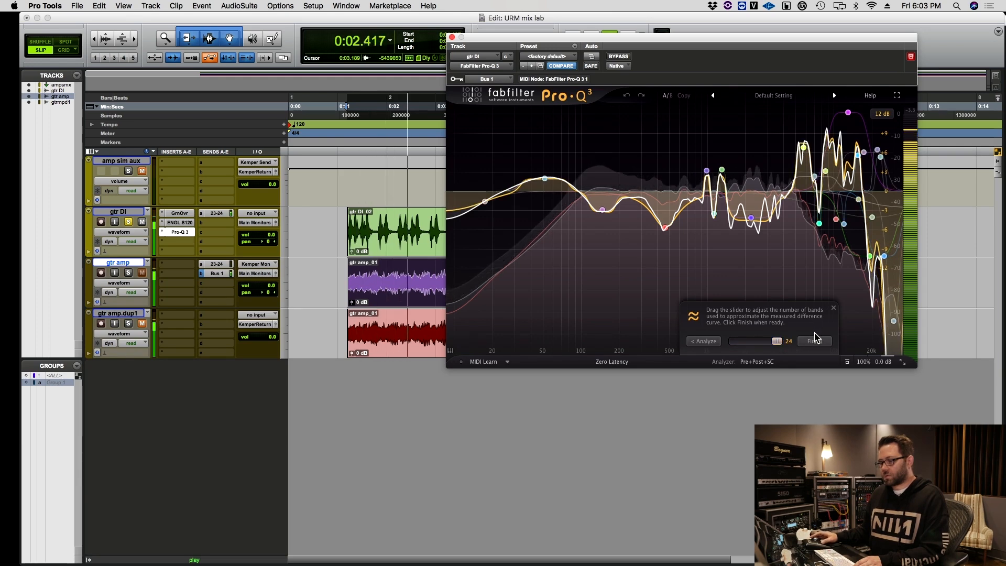
{"action": "key", "text": "space"}
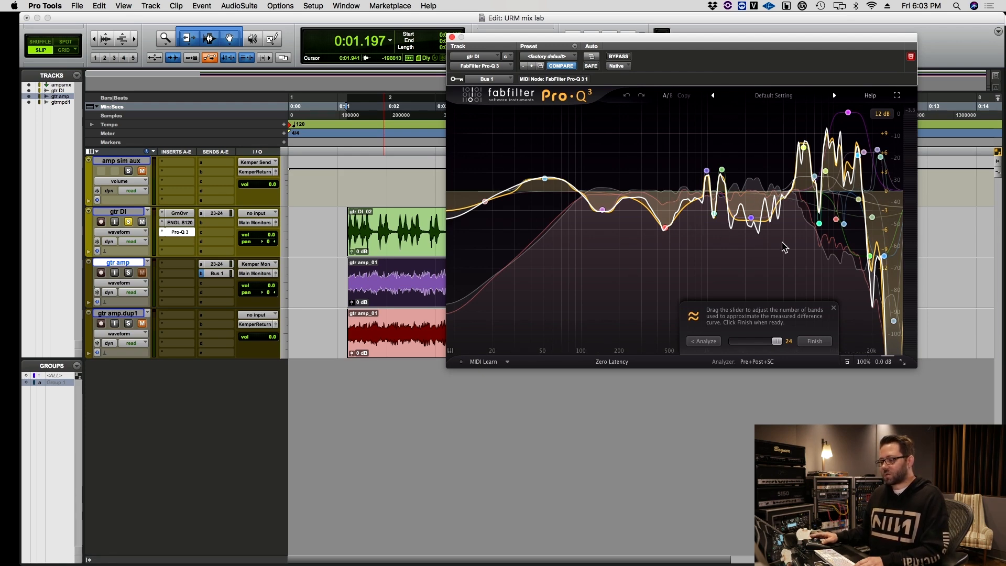
{"action": "mouse_move", "coordinate": [778, 341]}
{"action": "left_mouse_down"}
{"action": "mouse_move", "coordinate": [727, 342]}
{"action": "mouse_move", "coordinate": [787, 341]}
{"action": "left_mouse_up"}
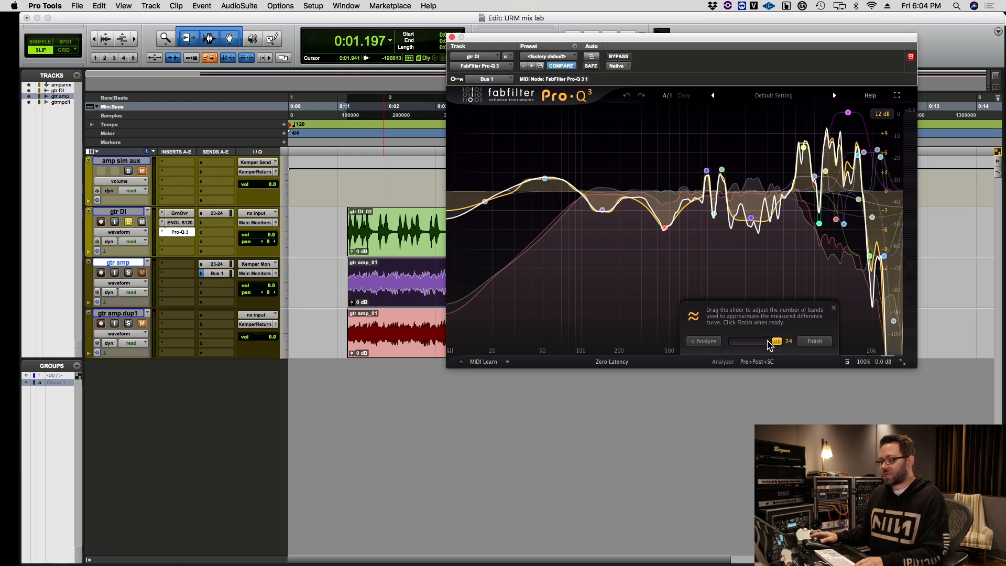
{"action": "left_click", "coordinate": [813, 343]}
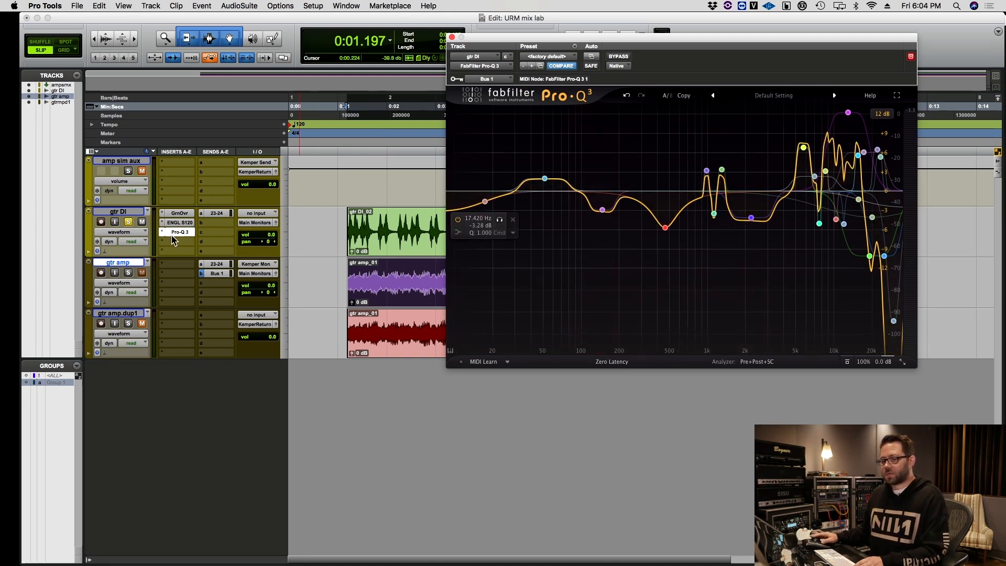
Play gtr DI with Pro-Q 3 bypassed and reactivated to compare the sound without and with the match EQ.
{"action": "left_click", "coordinate": [178, 233], "text": "super"}
{"action": "key", "text": "space"}
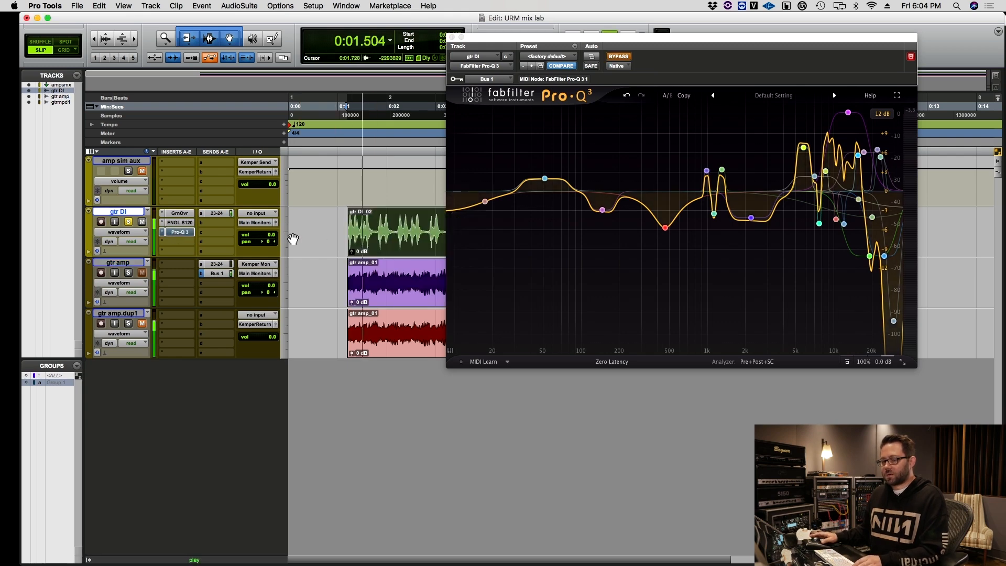
{"action": "left_click", "coordinate": [179, 233], "text": "super"}
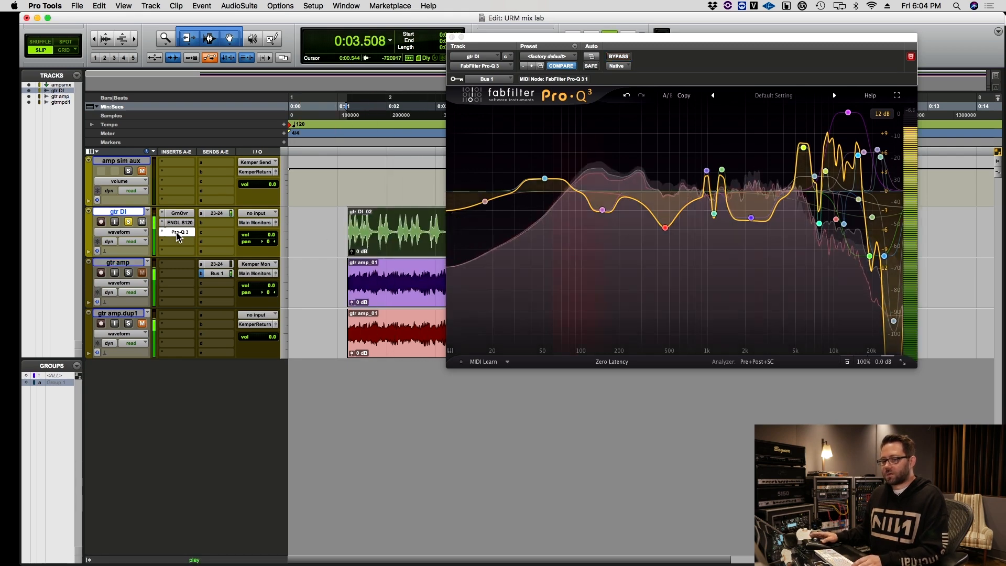
{"action": "key", "text": "space"}
Swap the solo between the original gtr amp and the EQ-matched gtr DI during playback to compare their tones.
{"action": "left_click_drag", "start_coordinate": [367, 224], "coordinate": [397, 296]}
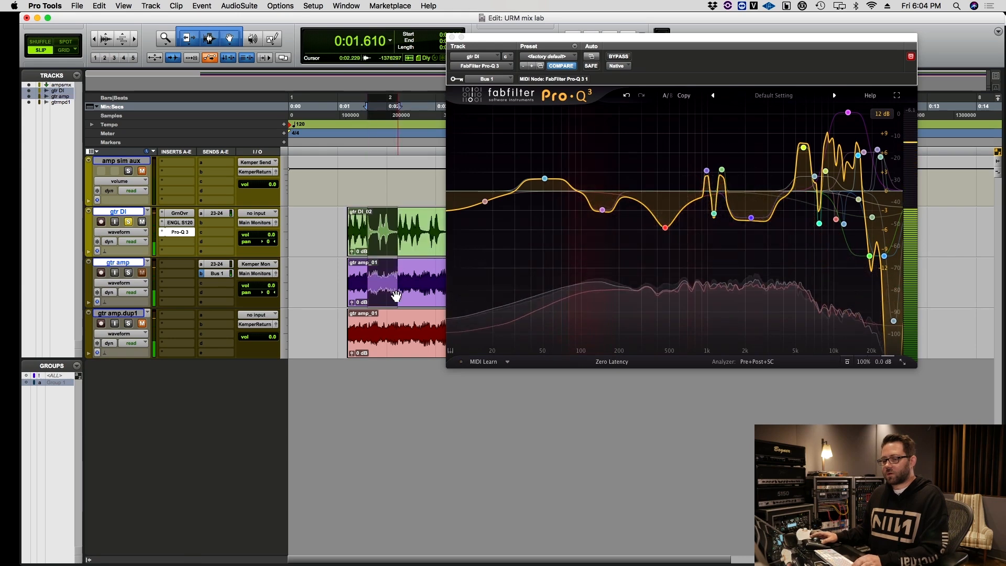
{"action": "key", "text": "shift+s"}
{"action": "left_click", "coordinate": [405, 257]}
{"action": "key", "text": "space"}
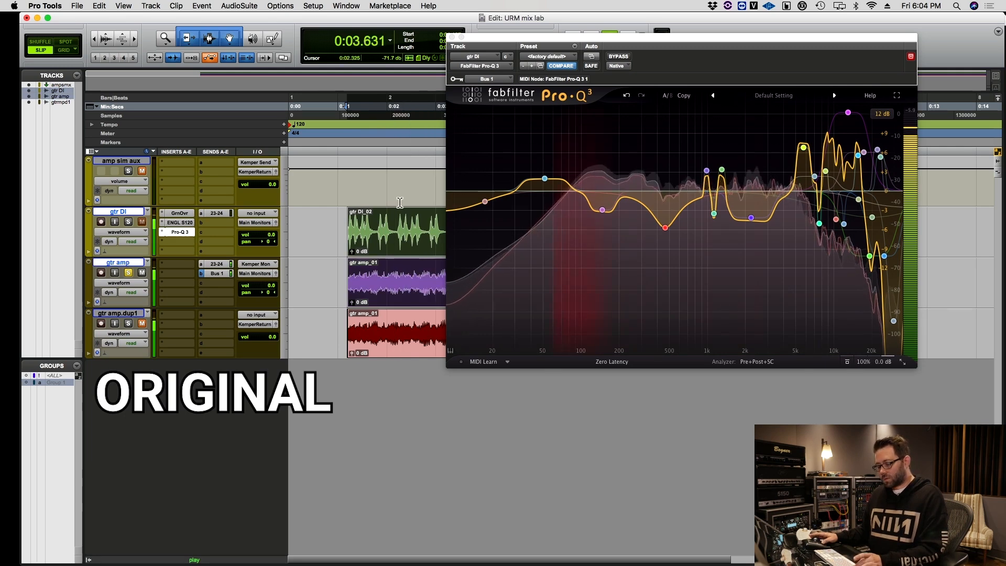
{"action": "key", "text": "shift+s"}
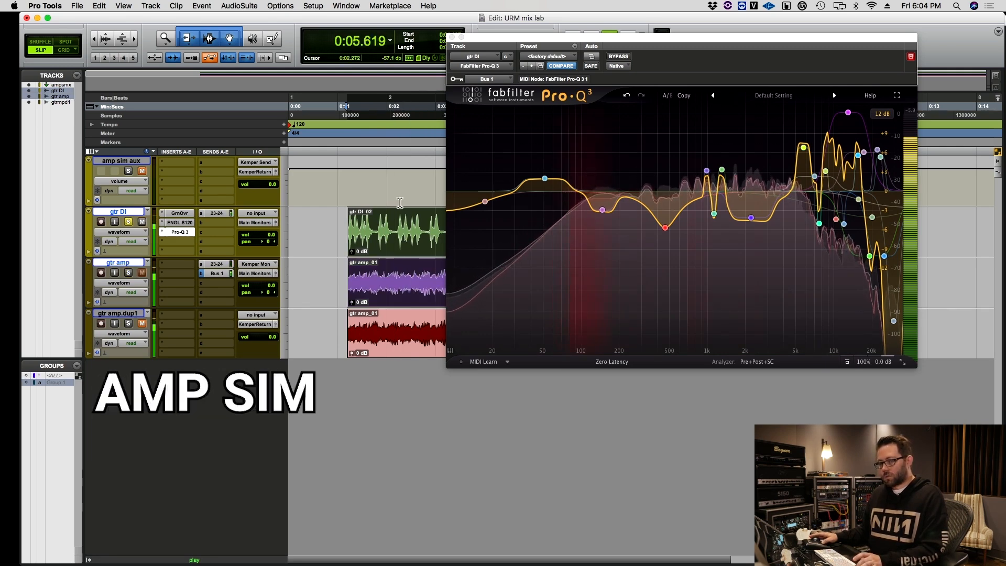
{"action": "key", "text": "shift+s"}
{"action": "key", "text": "shift+s"}
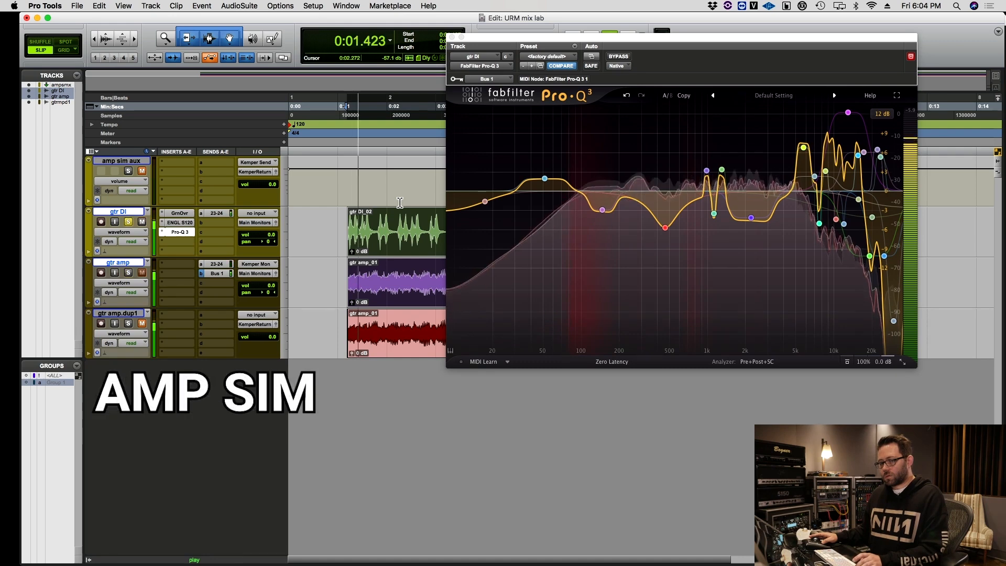
{"action": "key", "text": "shift+s"}
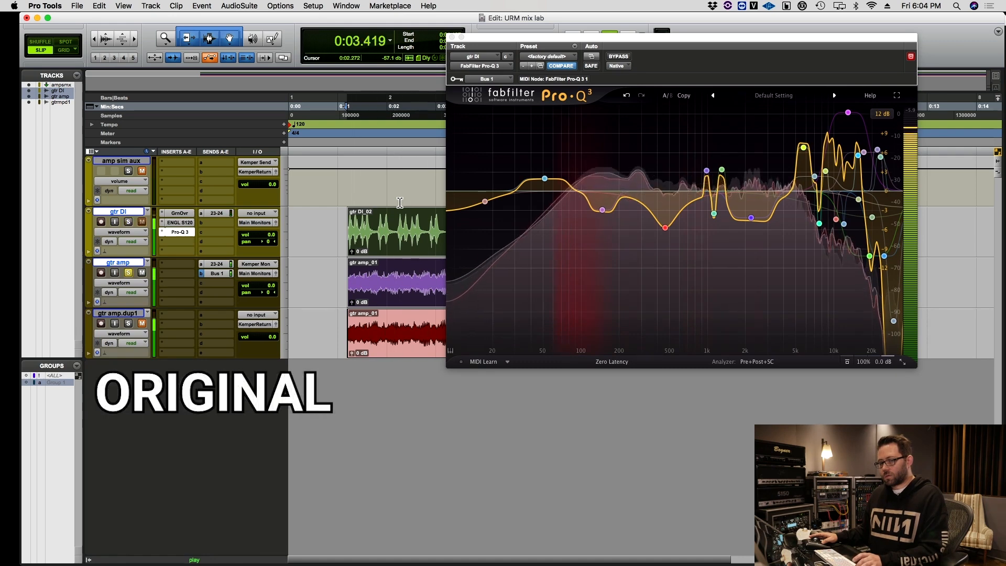
{"action": "key", "text": "shift+s"}
{"action": "key", "text": "space"}
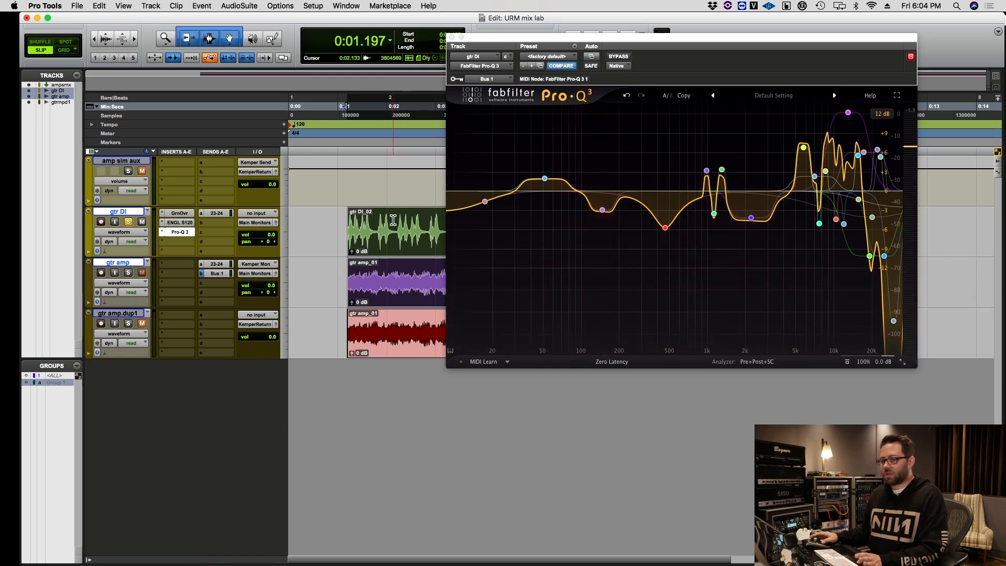
Review the Green JRC Overdrive, ENGL and Pro-Q 3 inserts on gtr DI, and select the gtr amp clip.
{"action": "left_click", "coordinate": [175, 216]}
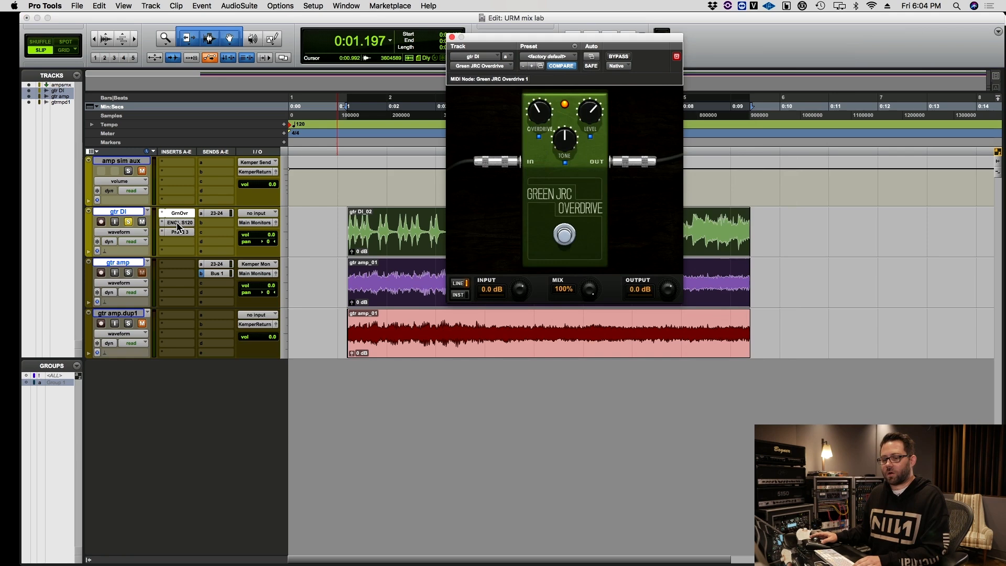
{"action": "left_click", "coordinate": [178, 224]}
{"action": "left_click", "coordinate": [184, 233]}
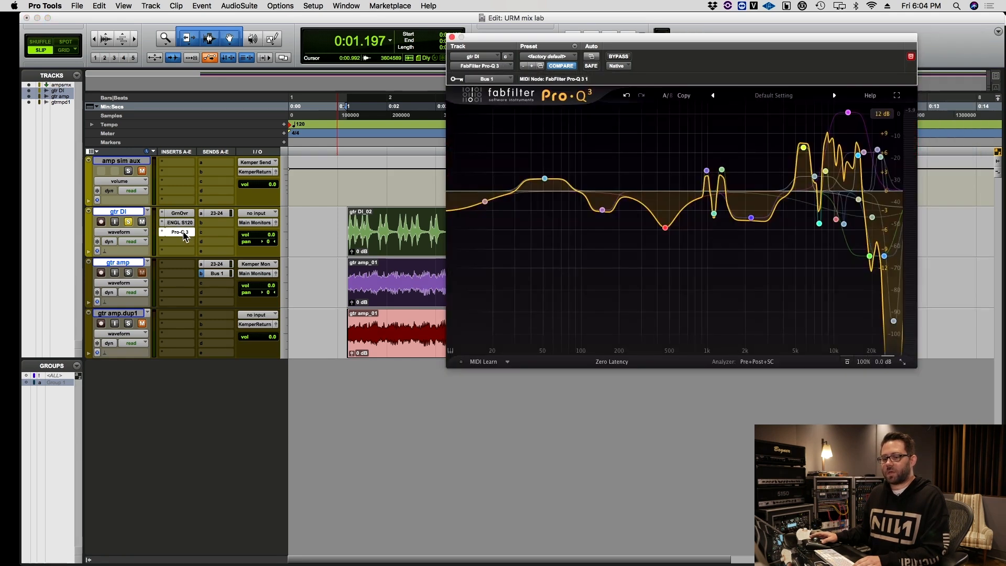
{"action": "double_click", "coordinate": [371, 242]}
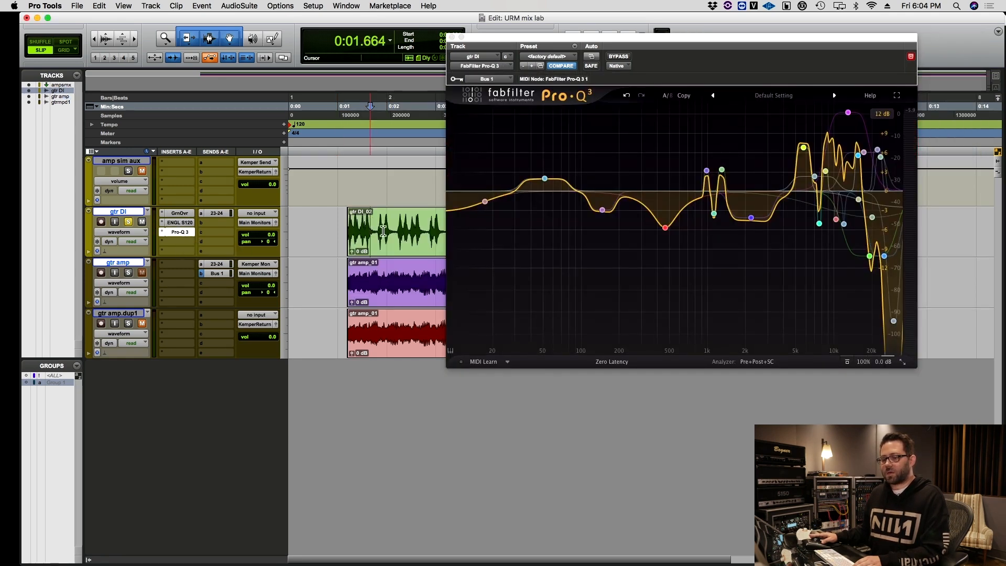
{"action": "double_click", "coordinate": [399, 286]}
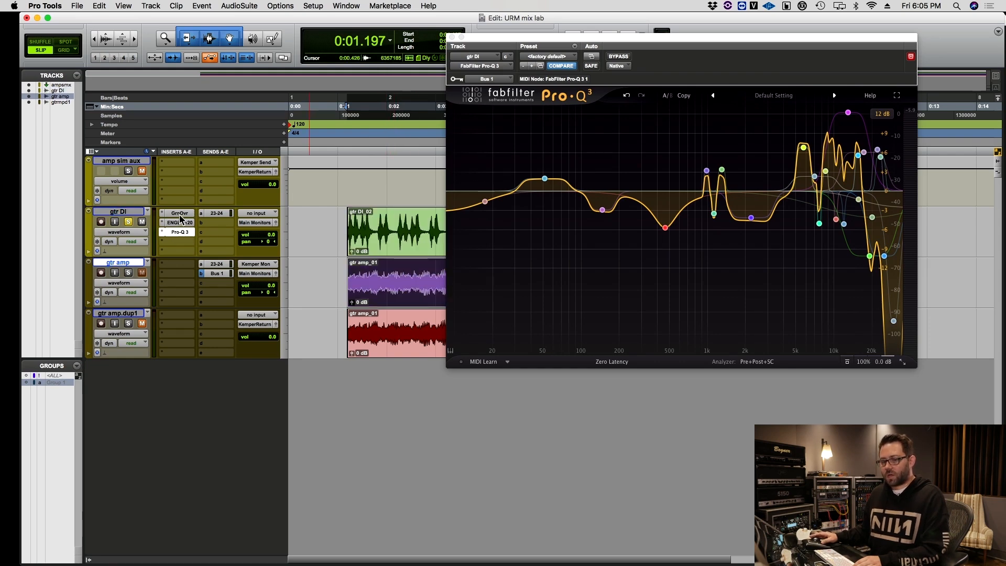
Move the GrnOvr, ENGL S120 and Pro-Q 3 inserts from gtr DI to amp sim aux, and unsolo gtr DI.
{"action": "left_click_drag", "start_coordinate": [177, 167], "coordinate": [177, 166]}
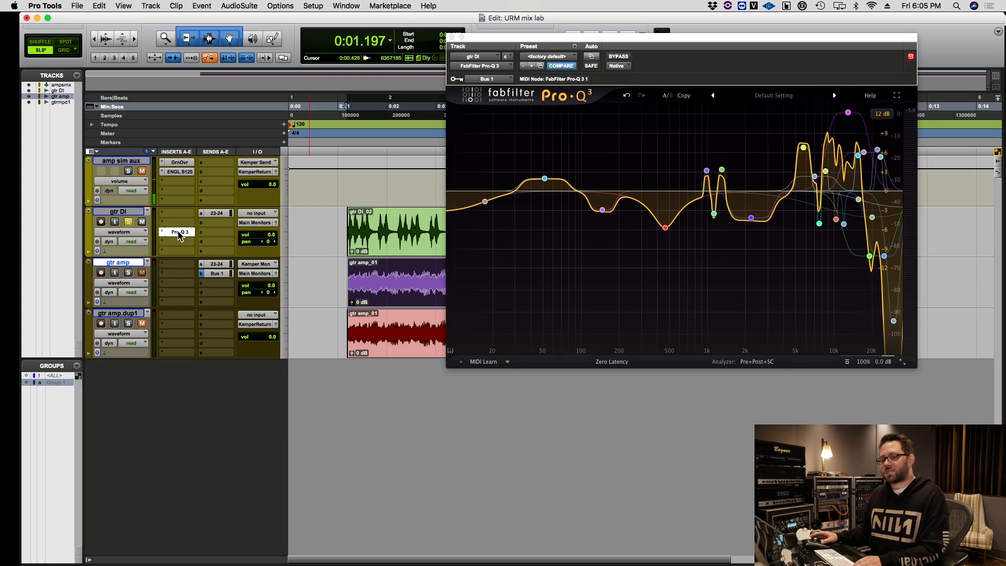
{"action": "left_click_drag", "start_coordinate": [178, 183], "coordinate": [179, 184]}
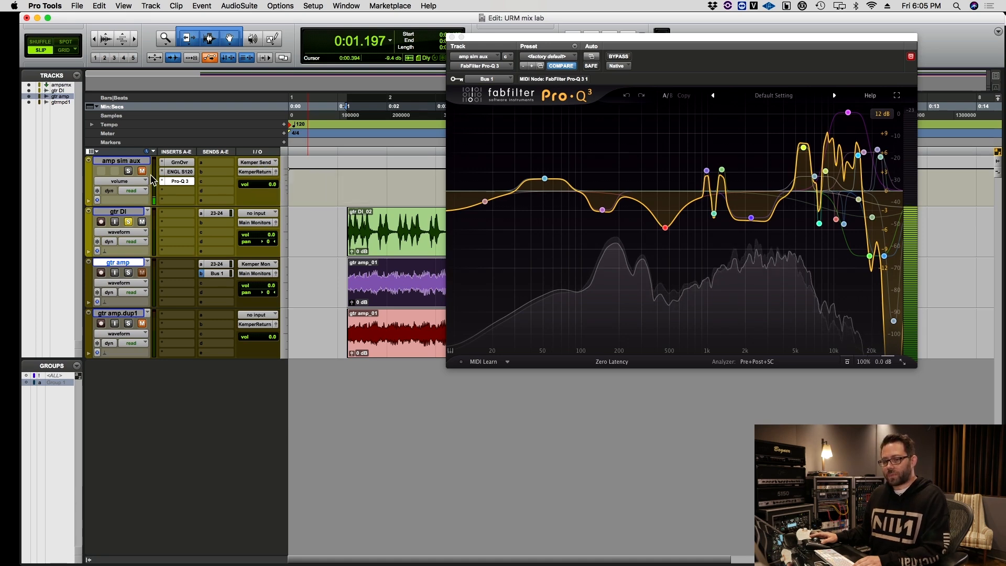
{"action": "left_click", "coordinate": [129, 222]}
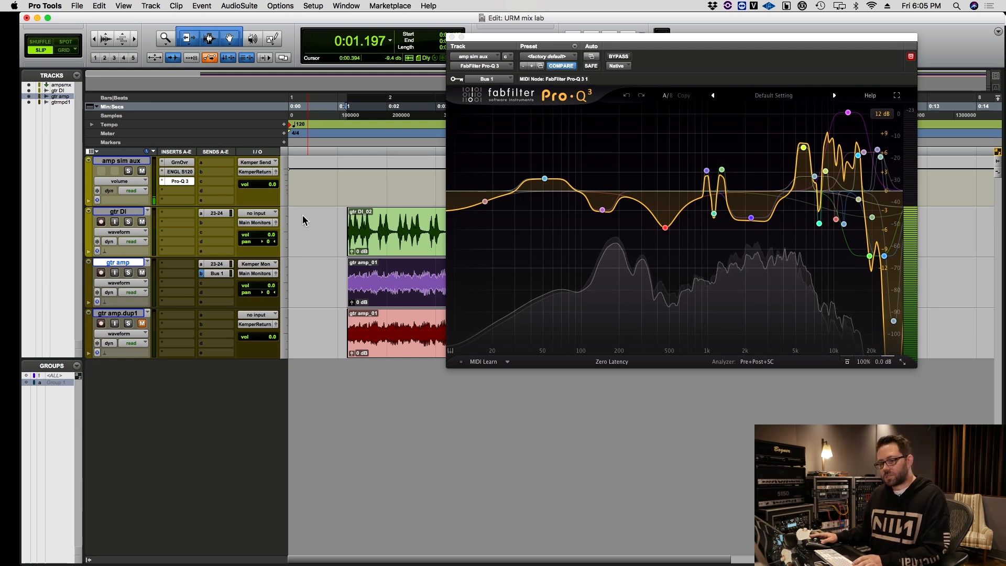
Mute the Bus 1 send on gtr amp and enable input monitoring on that track.
{"action": "left_click", "coordinate": [216, 273]}
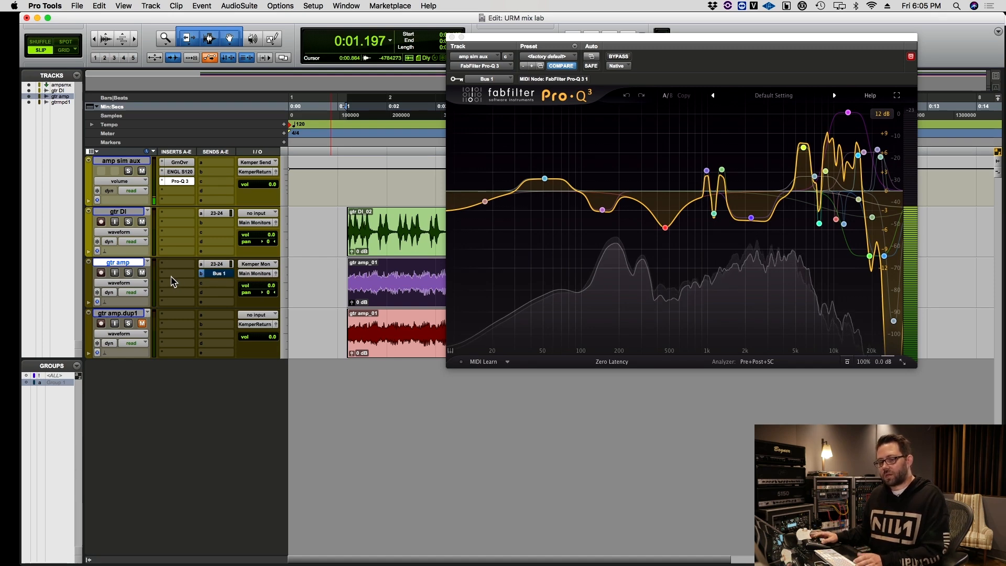
{"action": "left_click", "coordinate": [115, 274]}
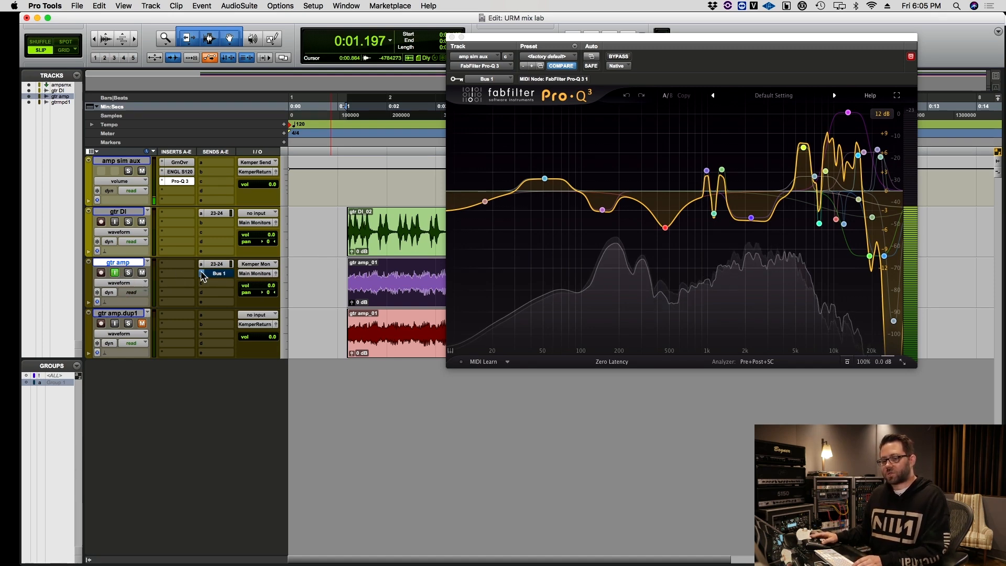